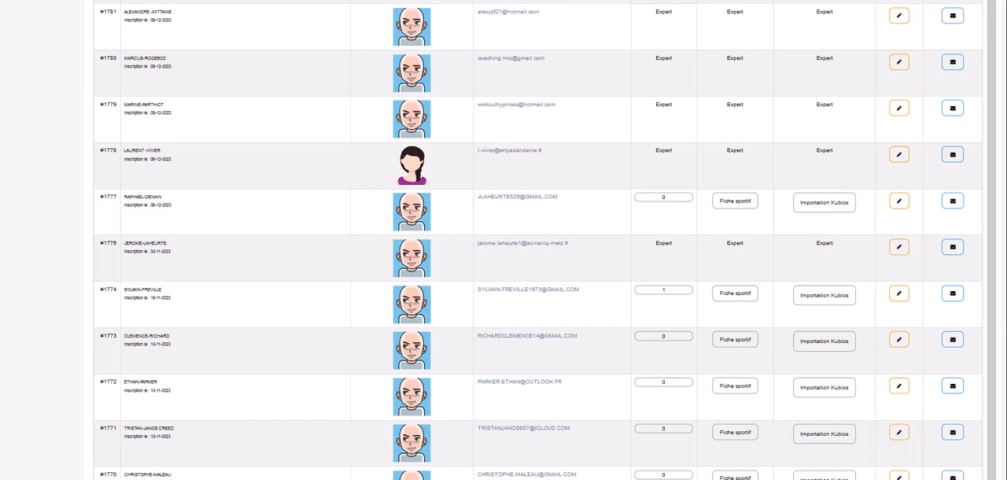
Find the test athlete registered as TEST-TEST in the active athletes list and open the athlete's Kubios import.
{"action": "scroll", "coordinate": [535, 236], "scroll_direction": "down", "scroll_amount": 10}
{"action": "left_click_drag", "start_coordinate": [1003, 365], "coordinate": [1004, 371]}
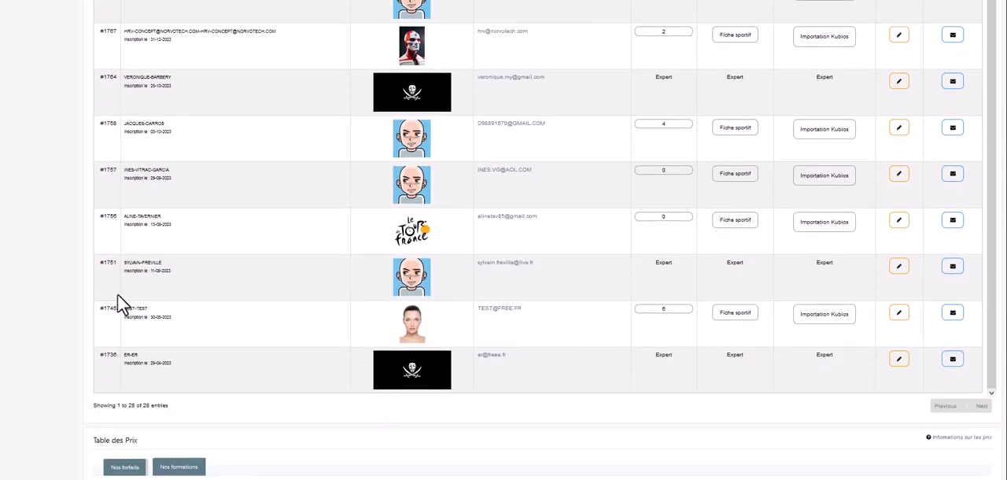
{"action": "left_click", "coordinate": [825, 315]}
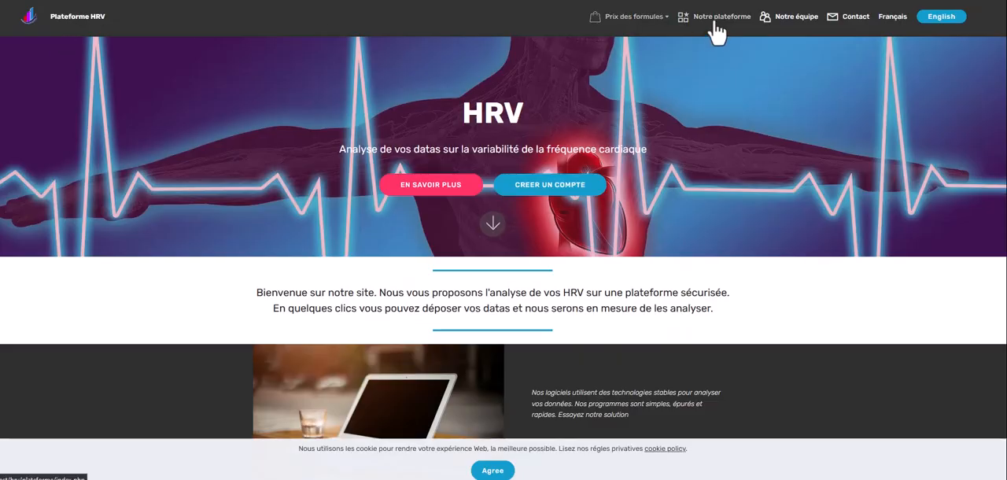
Go to the HRV platform's login page, follow its Kubios link and compare the Lite and Full version specifications.
{"action": "left_click", "coordinate": [716, 18]}
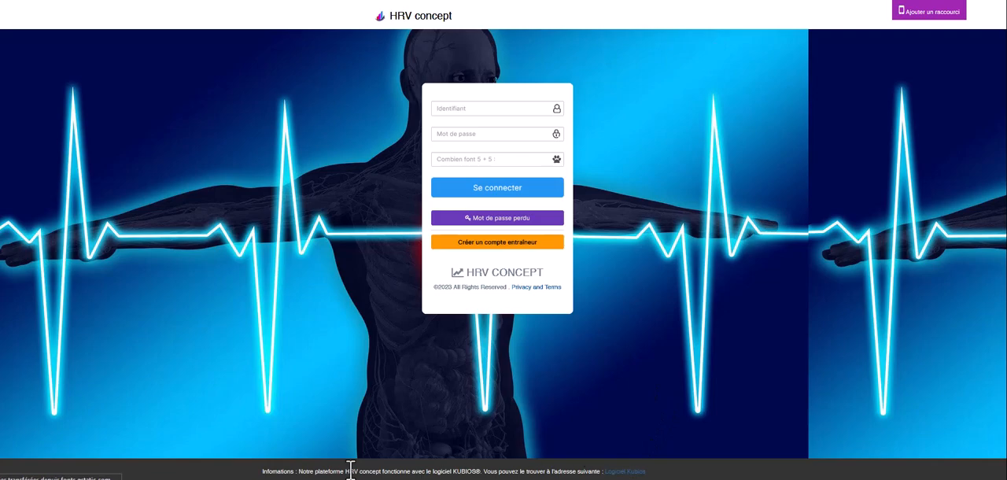
{"action": "left_click", "coordinate": [629, 472]}
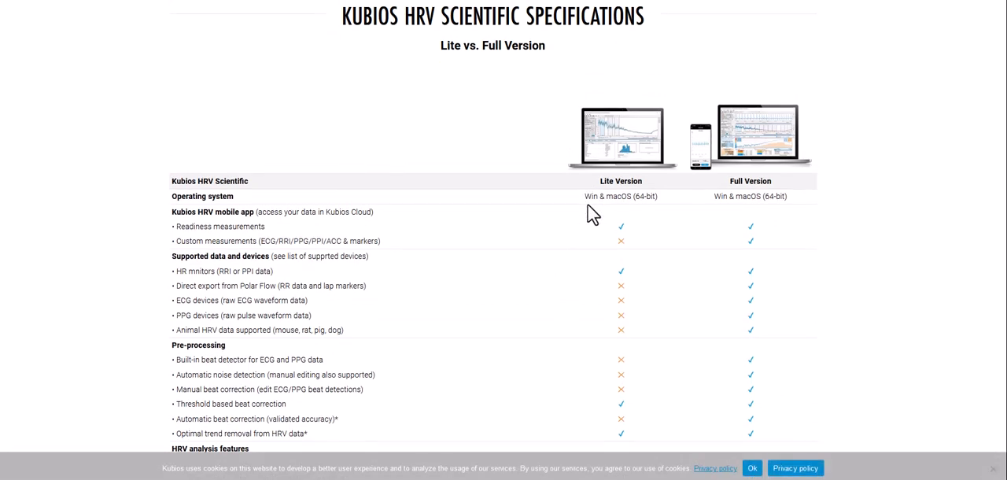
{"action": "scroll", "coordinate": [592, 214], "scroll_direction": "down", "scroll_amount": 8}
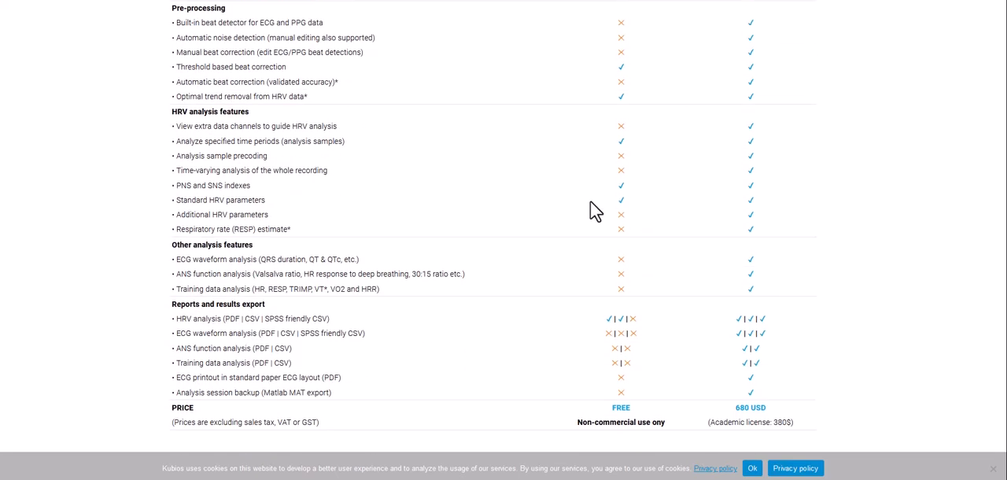
{"action": "scroll", "coordinate": [590, 203], "scroll_direction": "up", "scroll_amount": 10}
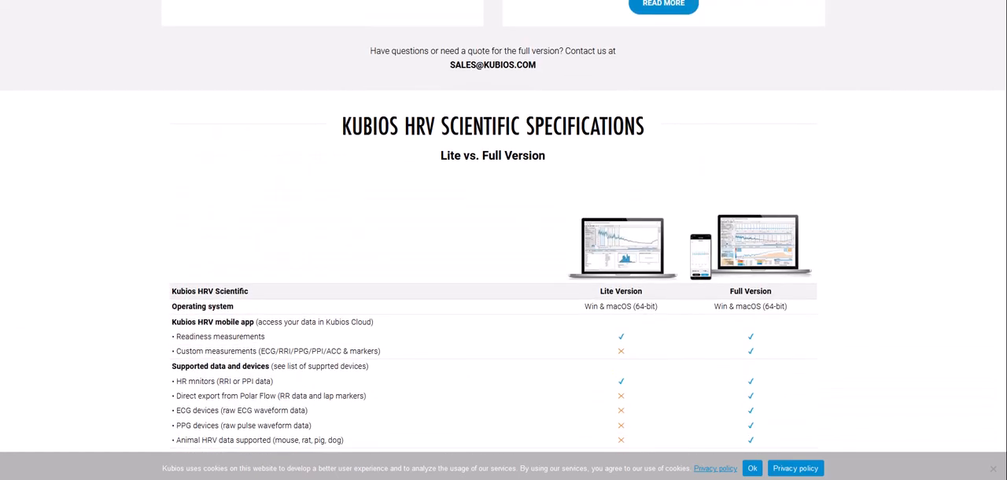
Switch to Kubios HRV Standard and shift the four-minute analysis sample to start at about 00:01:02.
{"action": "key", "text": "alt+Tab"}
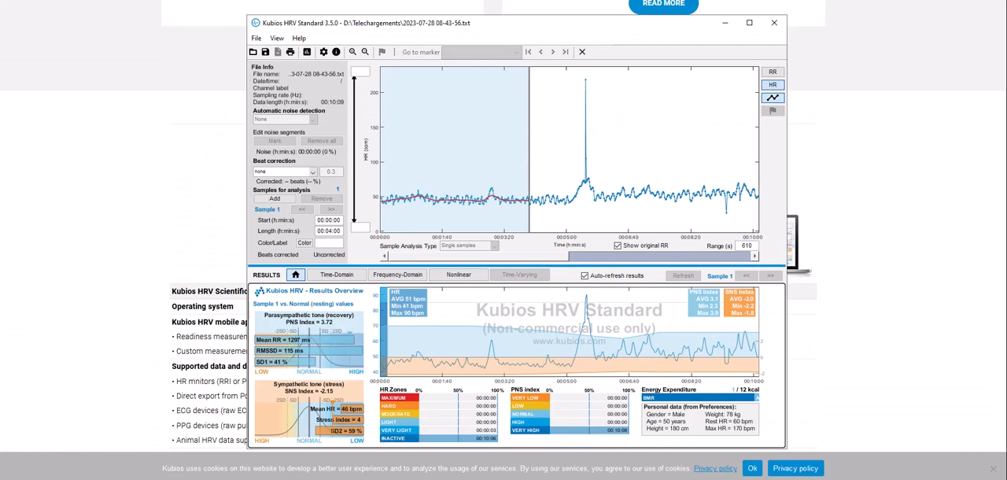
{"action": "left_click_drag", "start_coordinate": [529, 28], "coordinate": [485, 20]}
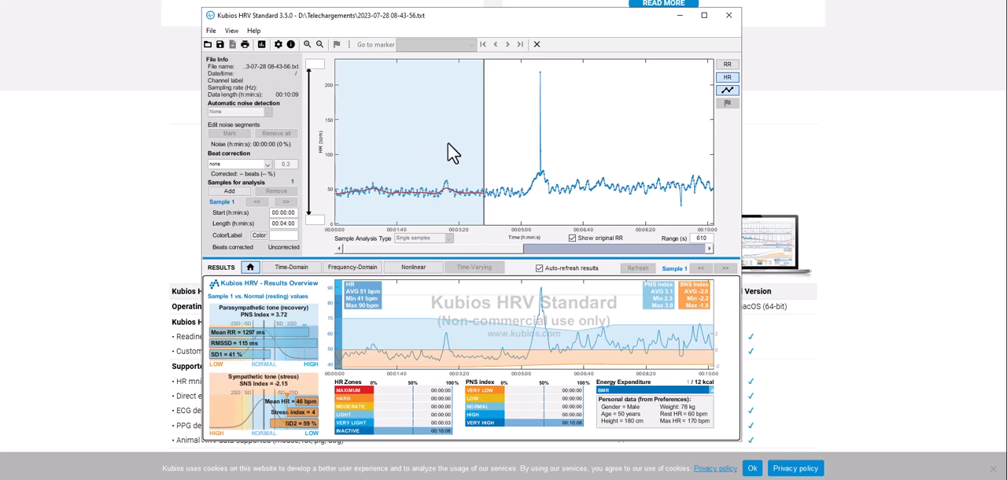
{"action": "left_click_drag", "start_coordinate": [418, 141], "coordinate": [458, 144]}
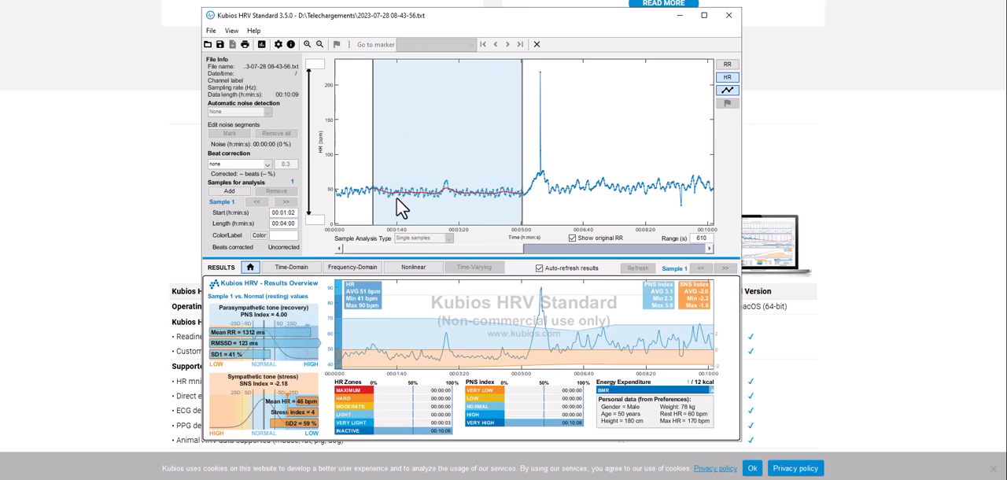
Duplicate the analysis sample and shift the copy to start at about 00:06:09, after the heart-rate peak.
{"action": "right_click", "coordinate": [427, 134]}
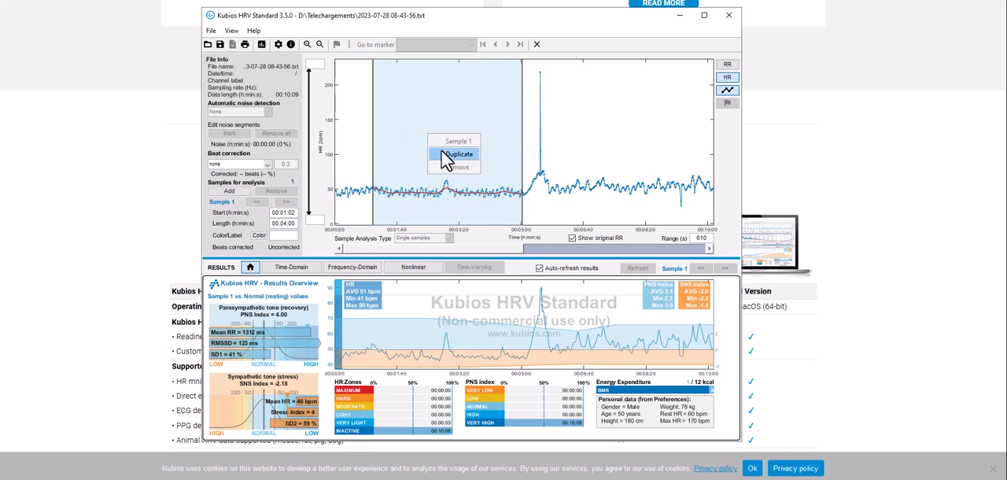
{"action": "left_click", "coordinate": [445, 154]}
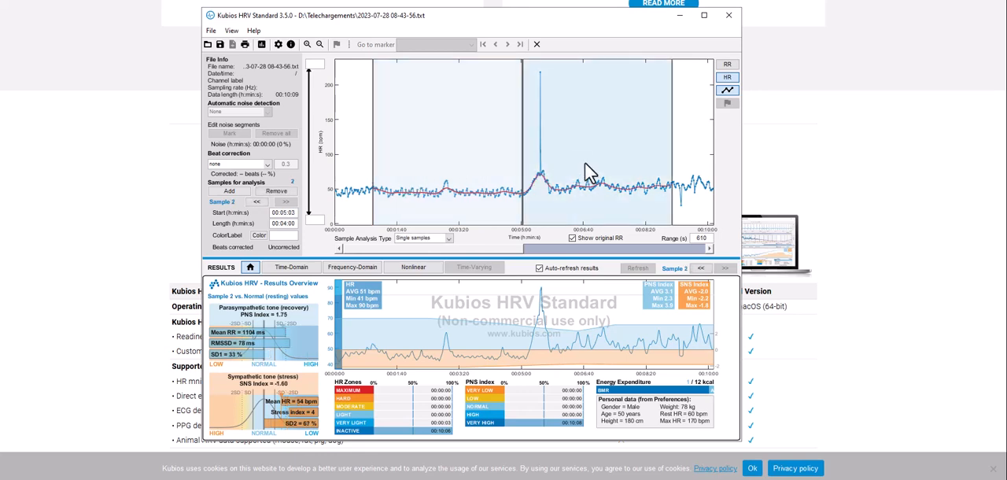
{"action": "left_click_drag", "start_coordinate": [589, 175], "coordinate": [630, 162]}
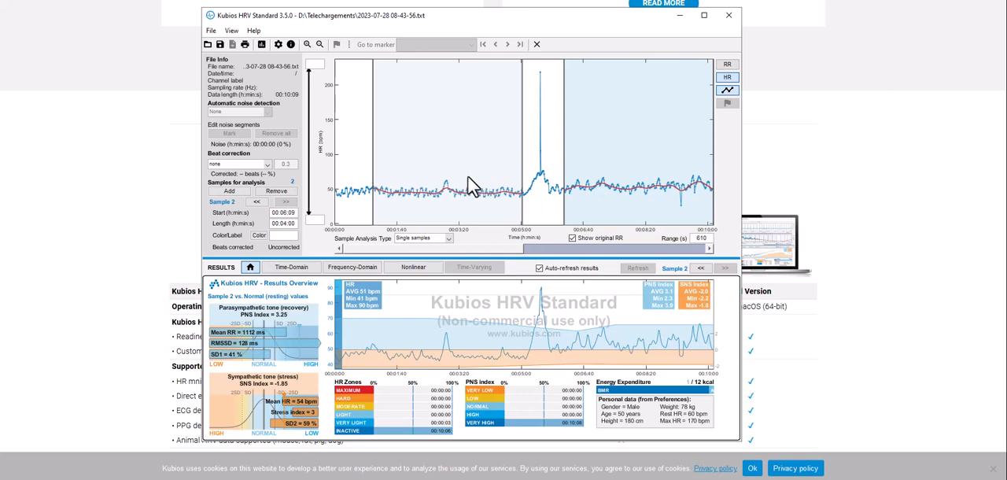
Shift the first sample to start at about 00:00:51 and show the nonlinear results for both samples.
{"action": "mouse_move", "coordinate": [448, 191]}
{"action": "left_mouse_down"}
{"action": "mouse_move", "coordinate": [420, 189]}
{"action": "mouse_move", "coordinate": [451, 193]}
{"action": "left_mouse_up"}
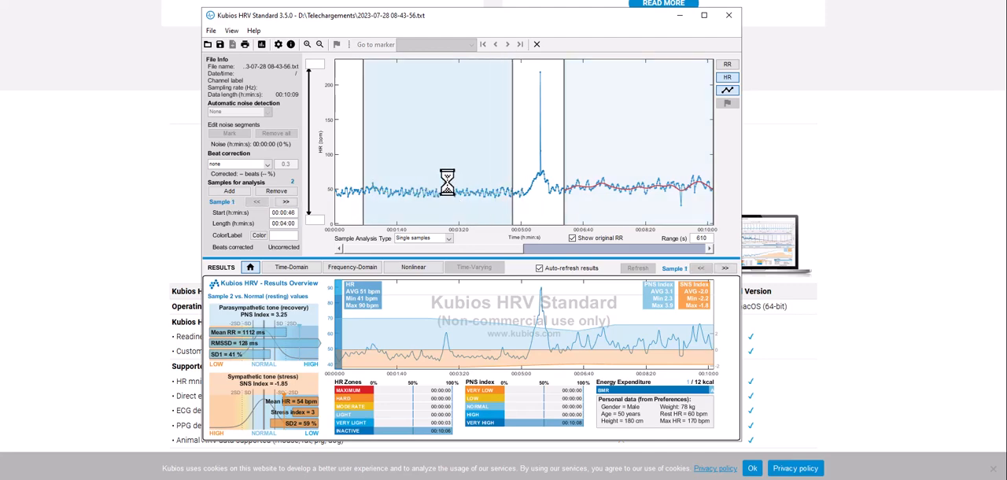
{"action": "left_click", "coordinate": [352, 267]}
{"action": "left_click", "coordinate": [397, 267]}
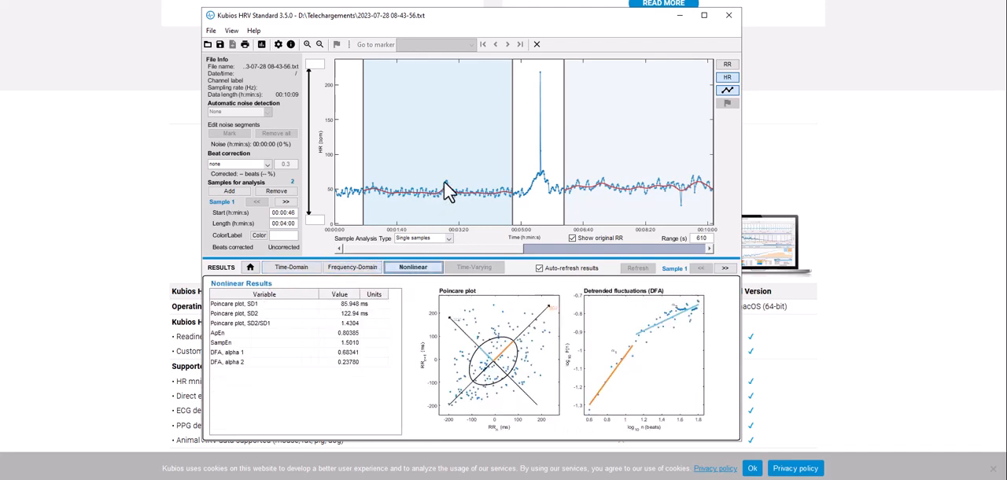
{"action": "mouse_move", "coordinate": [468, 175]}
{"action": "left_mouse_down"}
{"action": "mouse_move", "coordinate": [479, 162]}
{"action": "mouse_move", "coordinate": [472, 166]}
{"action": "left_mouse_up"}
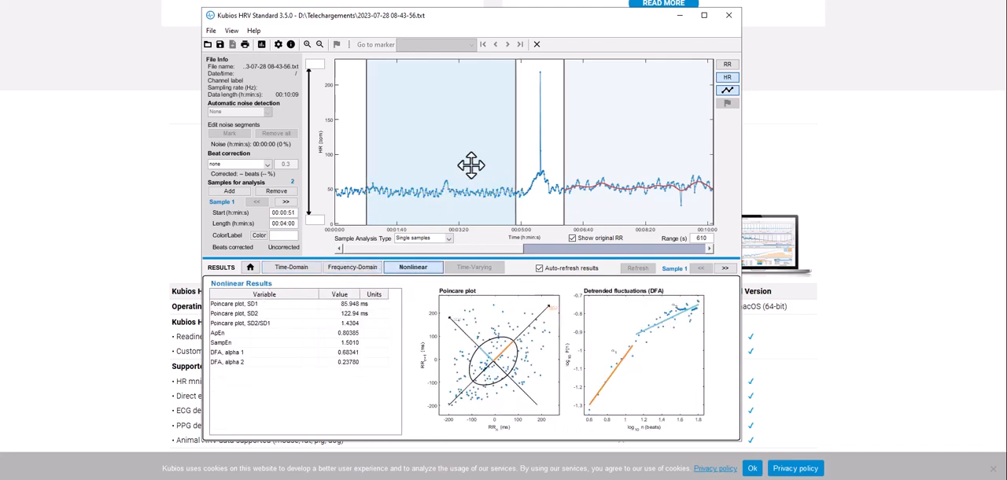
{"action": "left_click", "coordinate": [649, 171]}
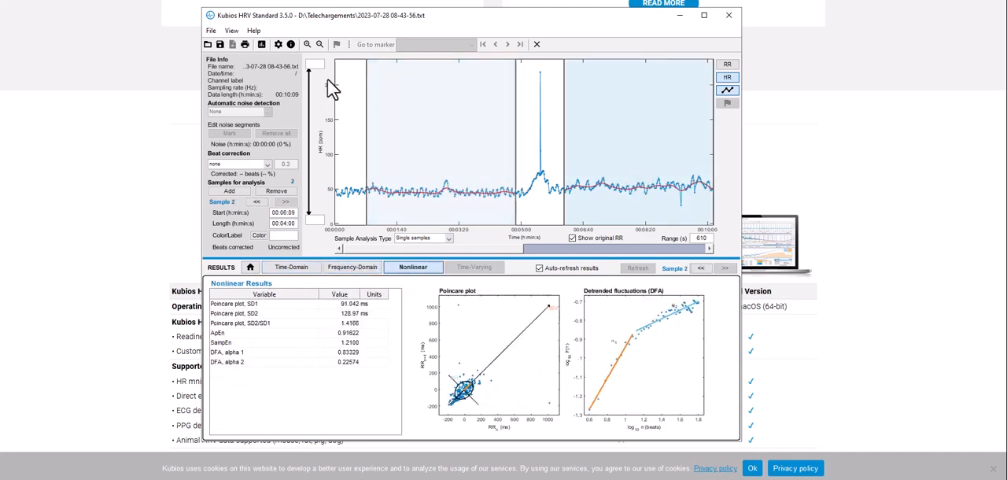
{"action": "left_click", "coordinate": [212, 31]}
{"action": "left_click", "coordinate": [232, 69]}
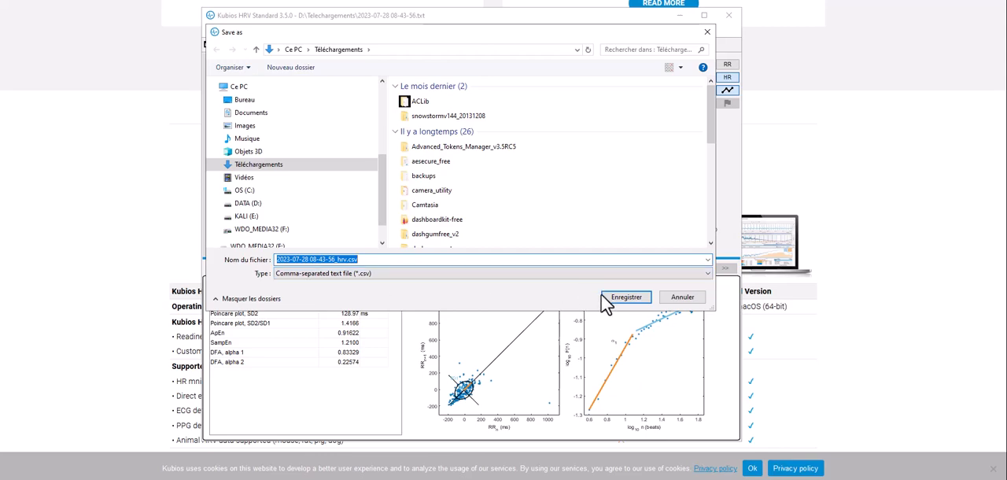
{"action": "left_click", "coordinate": [626, 296]}
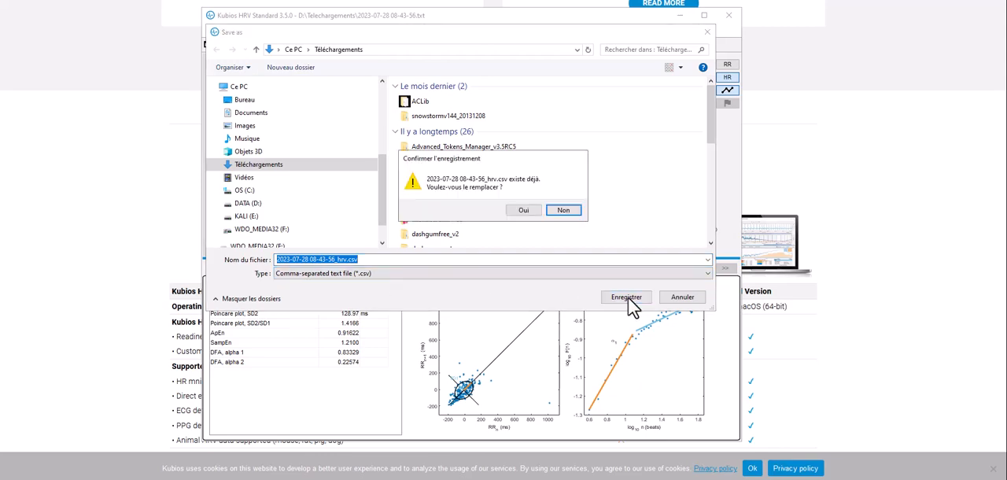
{"action": "left_click", "coordinate": [524, 210]}
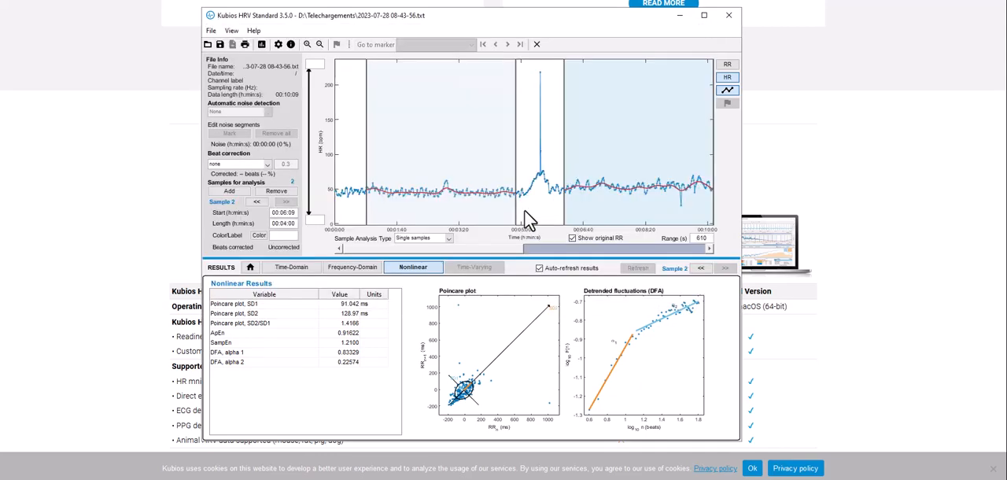
{"action": "left_click", "coordinate": [680, 16]}
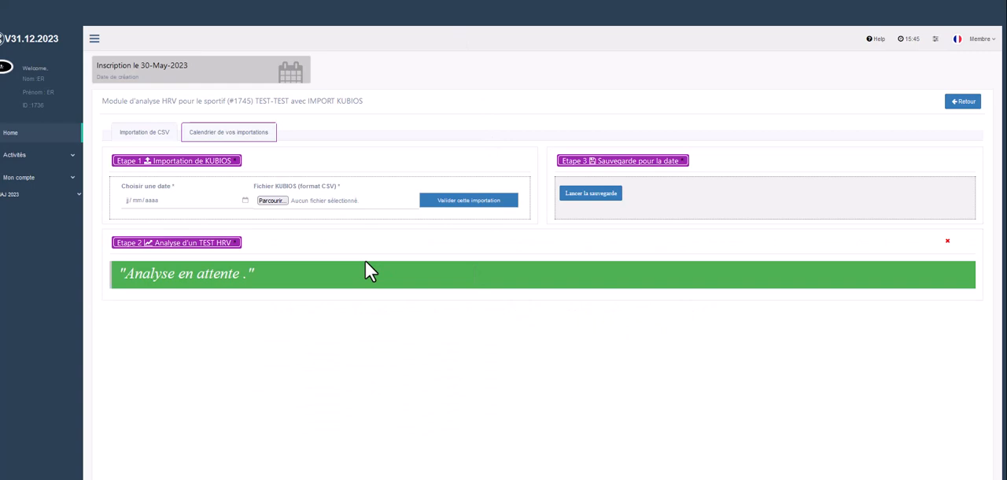
Set the date of the Kubios import to 11/01/2024.
{"action": "left_click", "coordinate": [245, 199]}
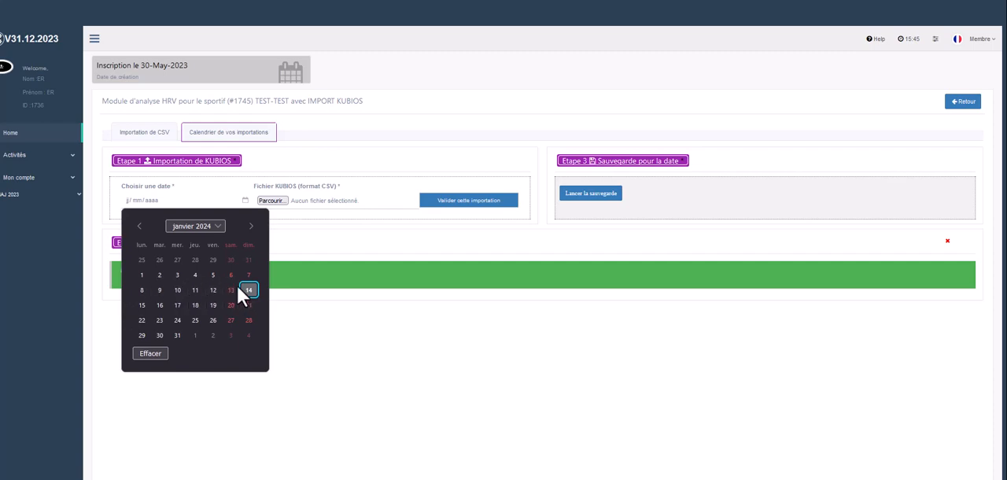
{"action": "left_click", "coordinate": [178, 289]}
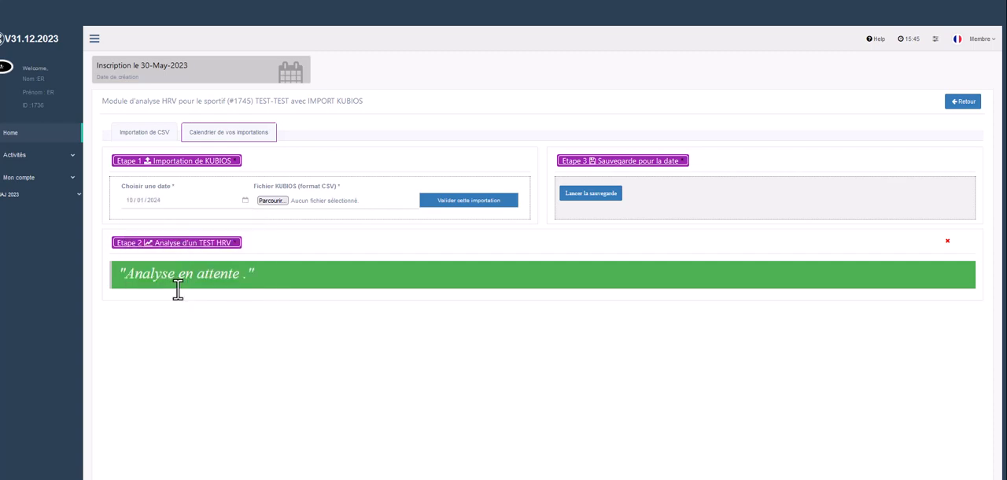
{"action": "left_click", "coordinate": [240, 200]}
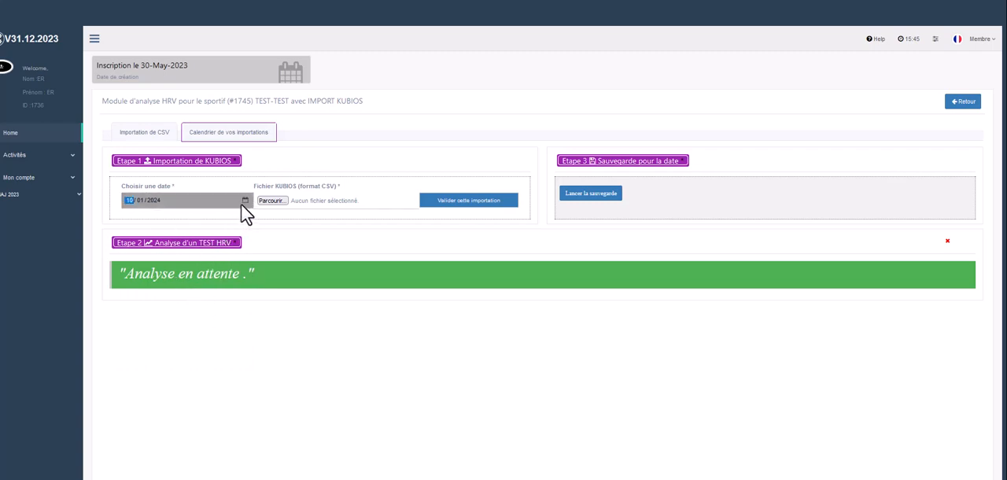
{"action": "left_click", "coordinate": [244, 201]}
{"action": "left_click", "coordinate": [197, 286]}
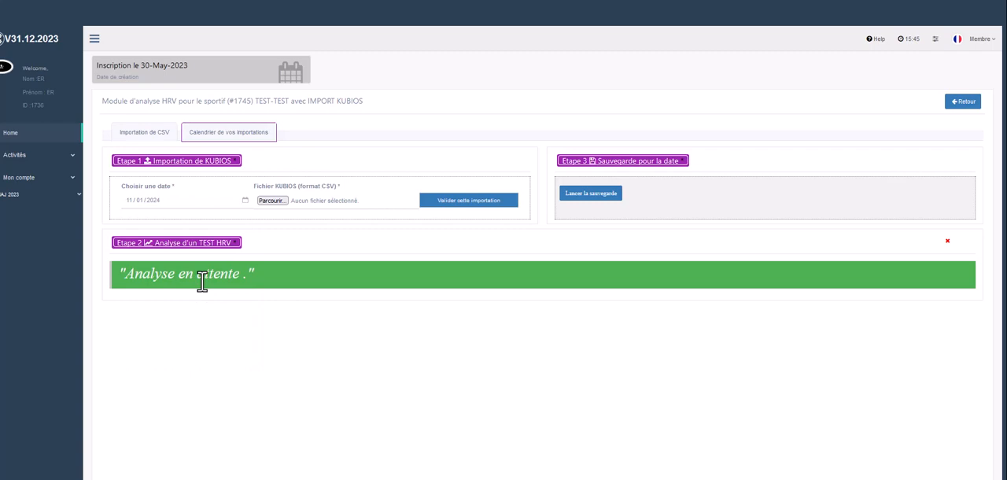
{"action": "left_click", "coordinate": [270, 201]}
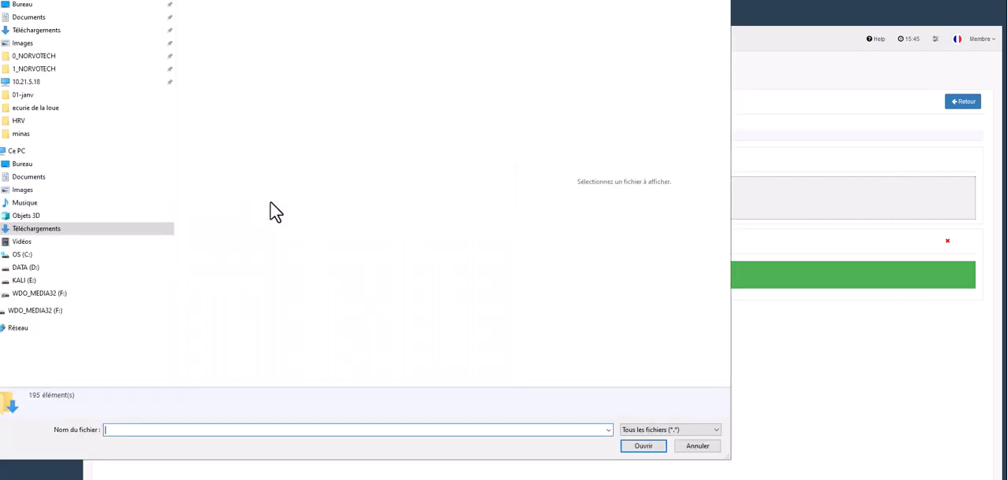
{"action": "left_click", "coordinate": [36, 31]}
{"action": "left_click", "coordinate": [299, 4]}
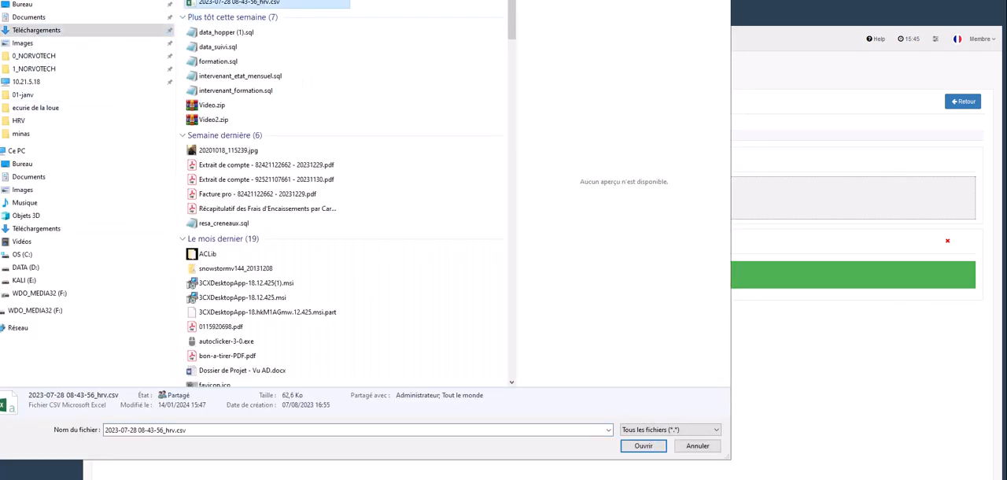
{"action": "left_click", "coordinate": [645, 446]}
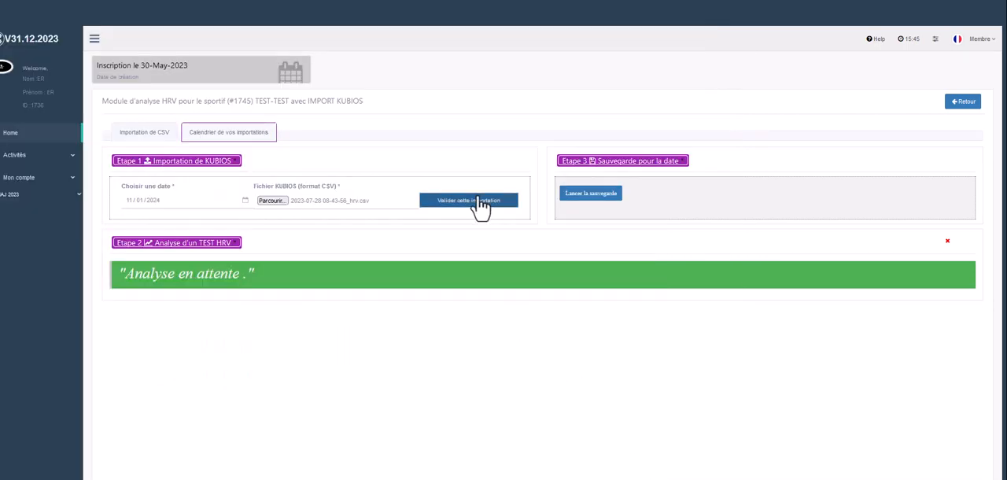
{"action": "left_click", "coordinate": [475, 201]}
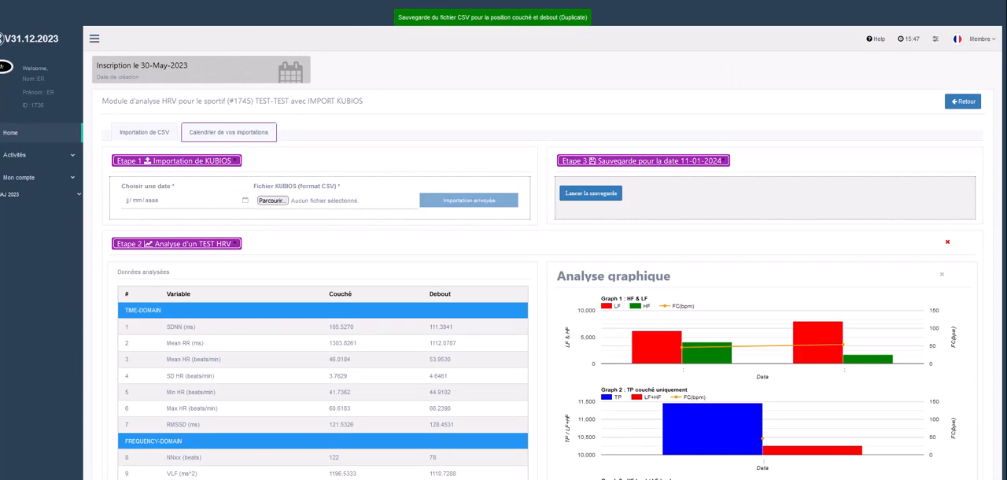
Examine the analysed lying and standing values and the six graphs of the imported HRV test.
{"action": "scroll", "coordinate": [542, 268], "scroll_direction": "down", "scroll_amount": 10}
{"action": "scroll", "coordinate": [999, 252], "scroll_direction": "up", "scroll_amount": 10}
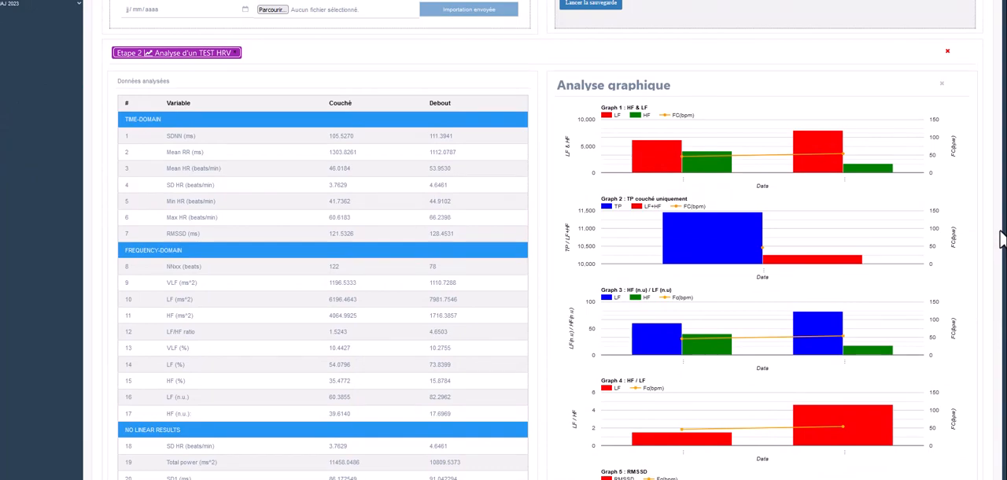
{"action": "scroll", "coordinate": [998, 236], "scroll_direction": "down", "scroll_amount": 2}
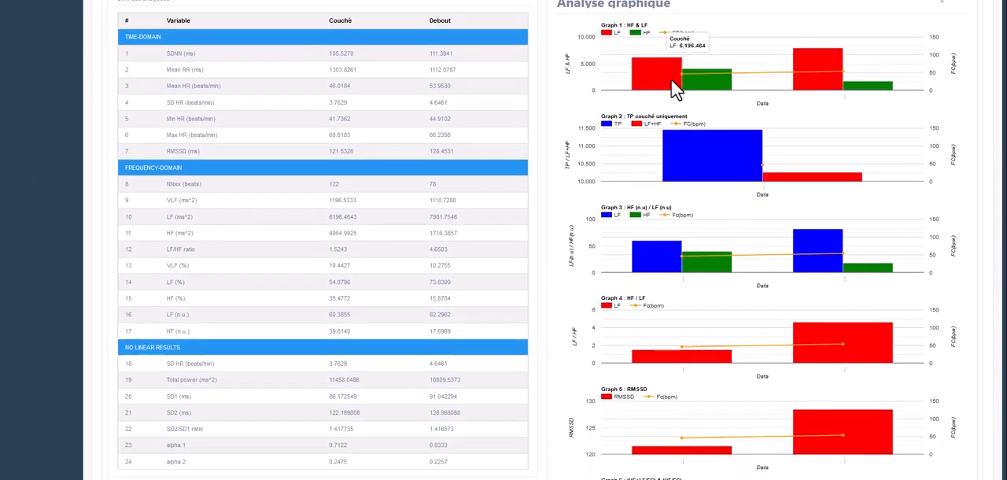
{"action": "mouse_move", "coordinate": [716, 165]}
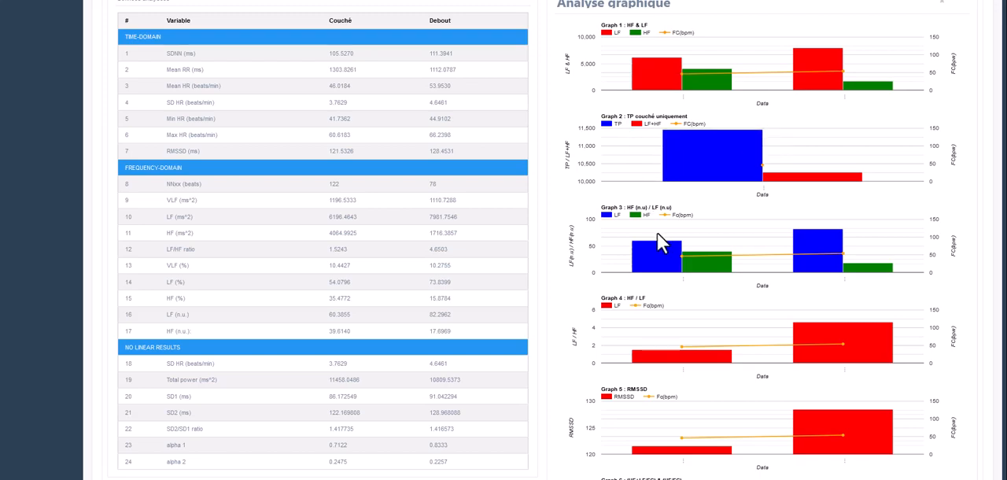
{"action": "scroll", "coordinate": [657, 233], "scroll_direction": "down", "scroll_amount": 4}
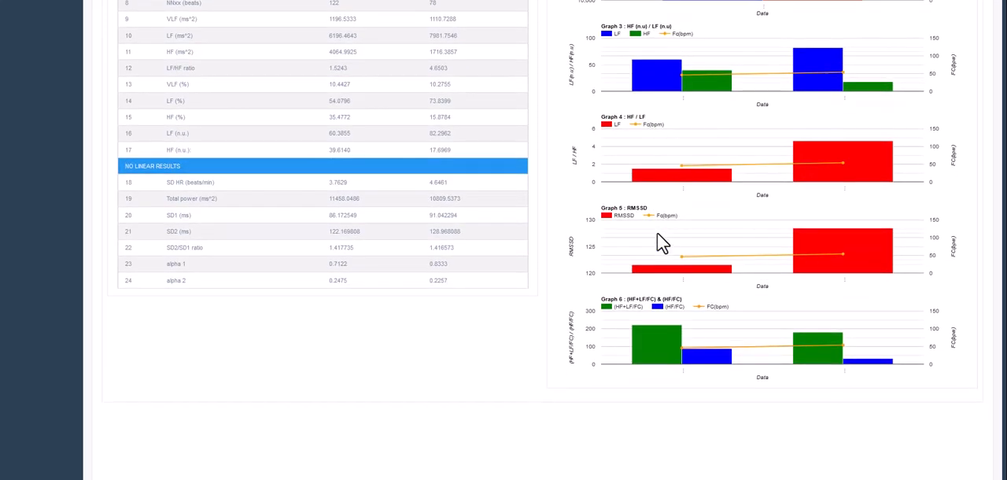
{"action": "scroll", "coordinate": [660, 232], "scroll_direction": "up", "scroll_amount": 10}
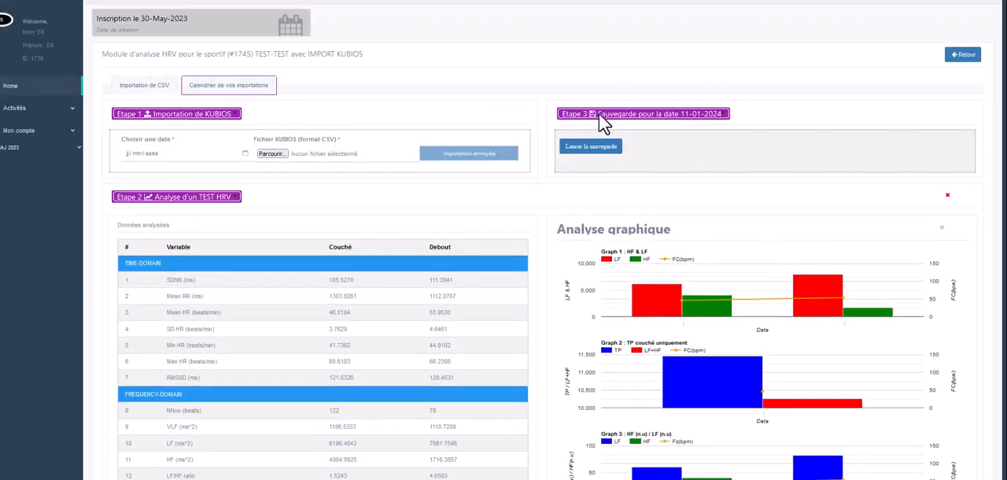
Save the HRV analysis for 11-01-2024 and return to the home page with the athletes list.
{"action": "left_click", "coordinate": [597, 148]}
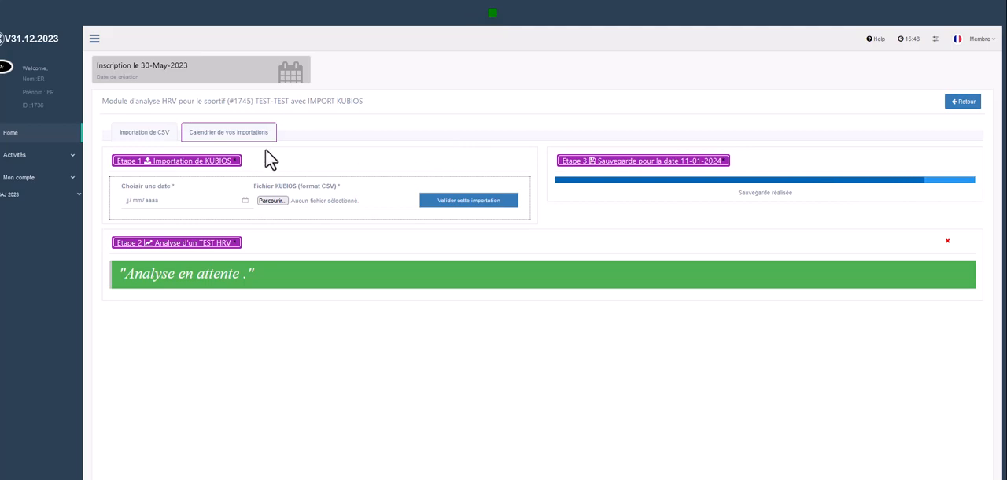
{"action": "left_click", "coordinate": [19, 143]}
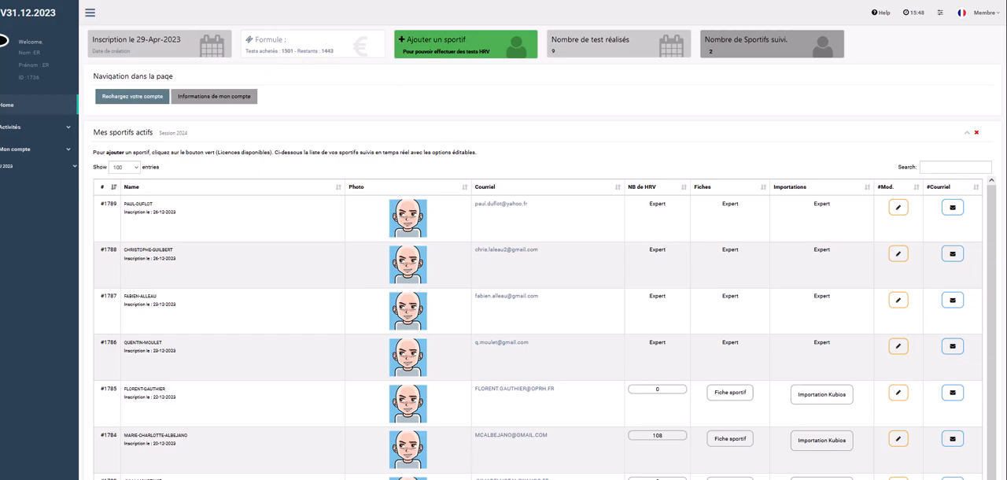
Open the athlete sheet of TEST-TEST and review the daily lying and standing values and the analysis graphs.
{"action": "scroll", "coordinate": [330, 54], "scroll_direction": "down", "scroll_amount": 15}
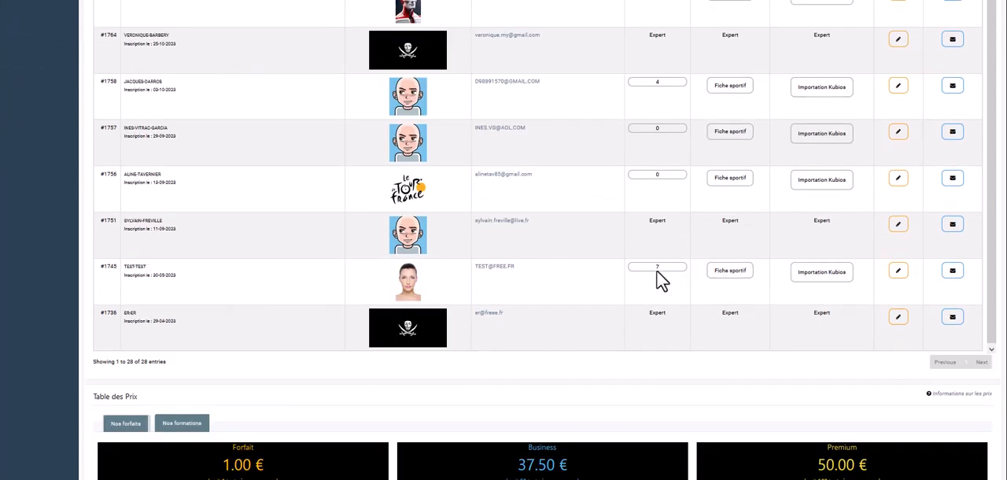
{"action": "left_click", "coordinate": [731, 270]}
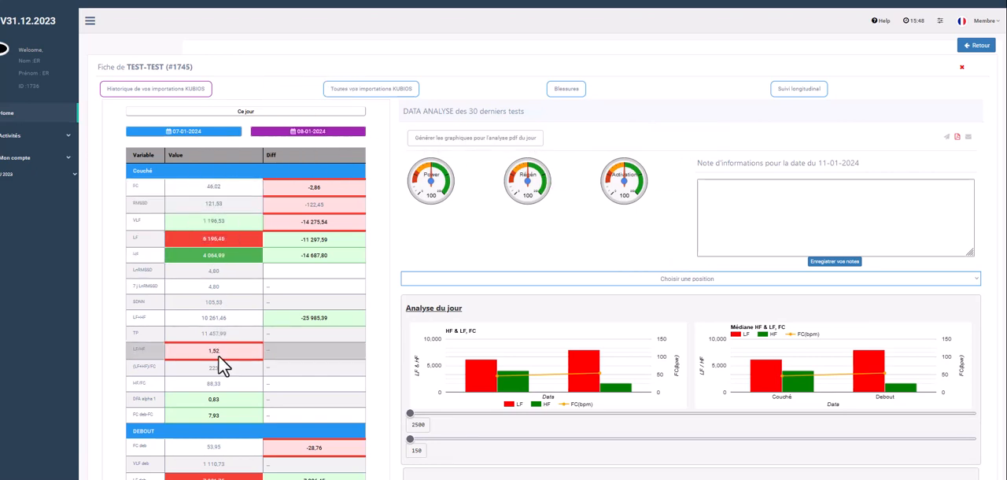
{"action": "scroll", "coordinate": [219, 355], "scroll_direction": "down", "scroll_amount": 1}
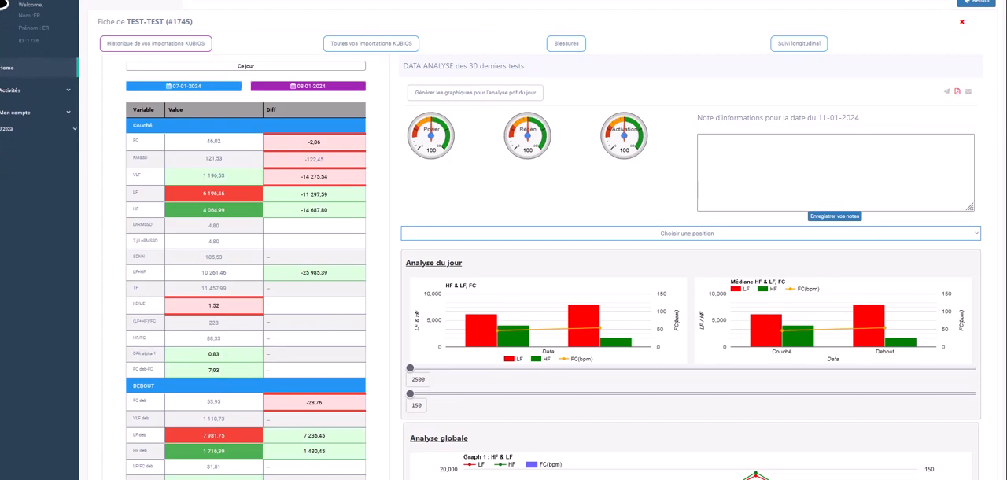
{"action": "scroll", "coordinate": [503, 240], "scroll_direction": "up", "scroll_amount": 1}
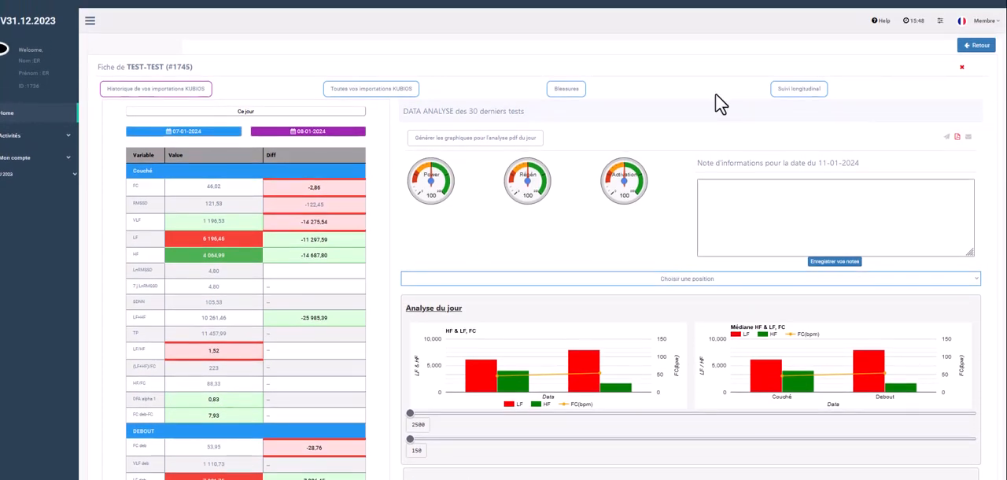
Return to the home page and open the calendar of Kubios imports for the TEST-TEST athlete.
{"action": "left_click", "coordinate": [11, 115]}
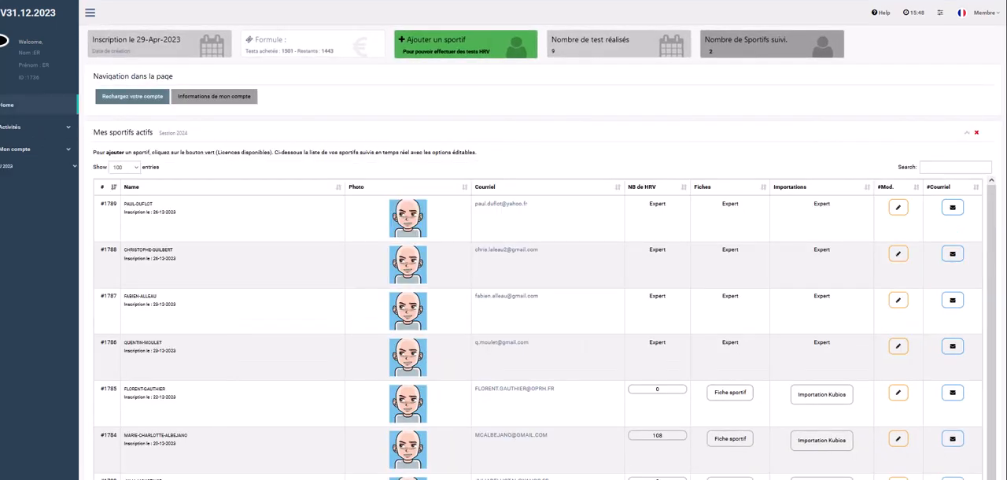
{"action": "scroll", "coordinate": [936, 274], "scroll_direction": "down", "scroll_amount": 20}
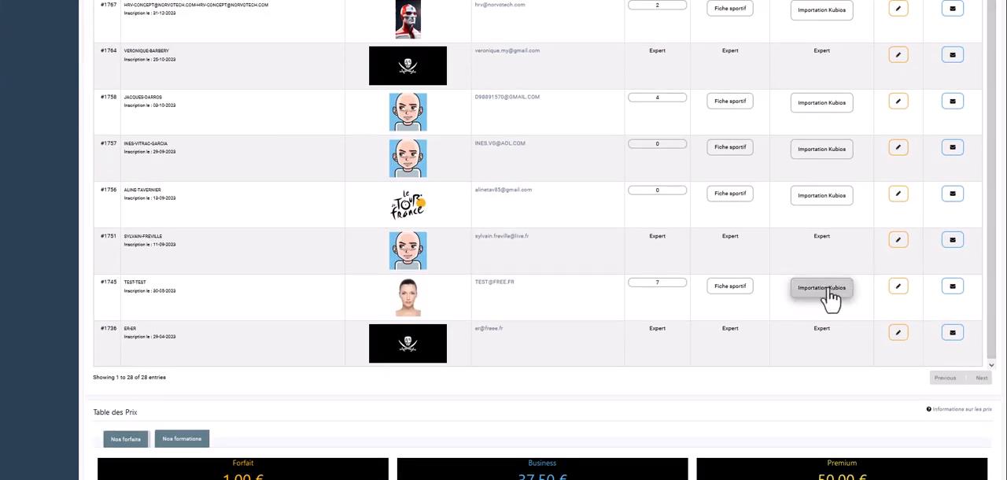
{"action": "left_click", "coordinate": [821, 288]}
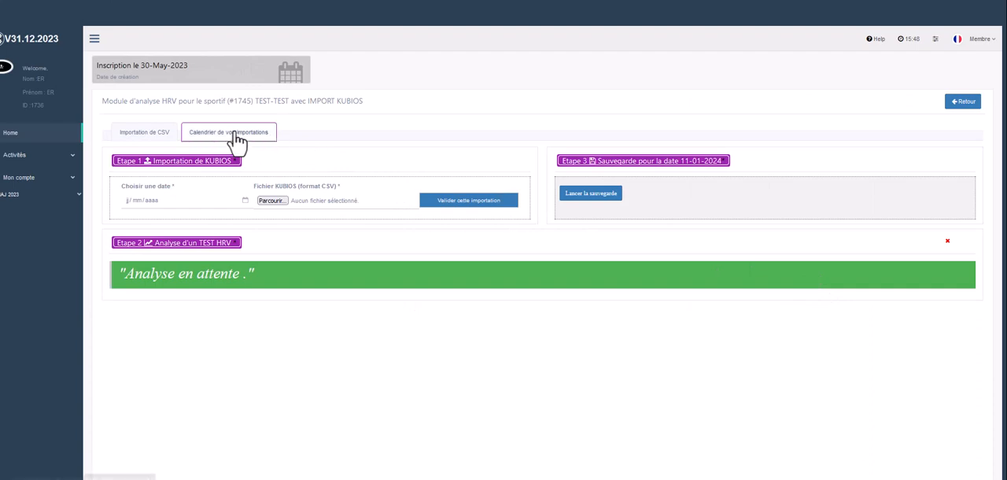
{"action": "left_click", "coordinate": [236, 138]}
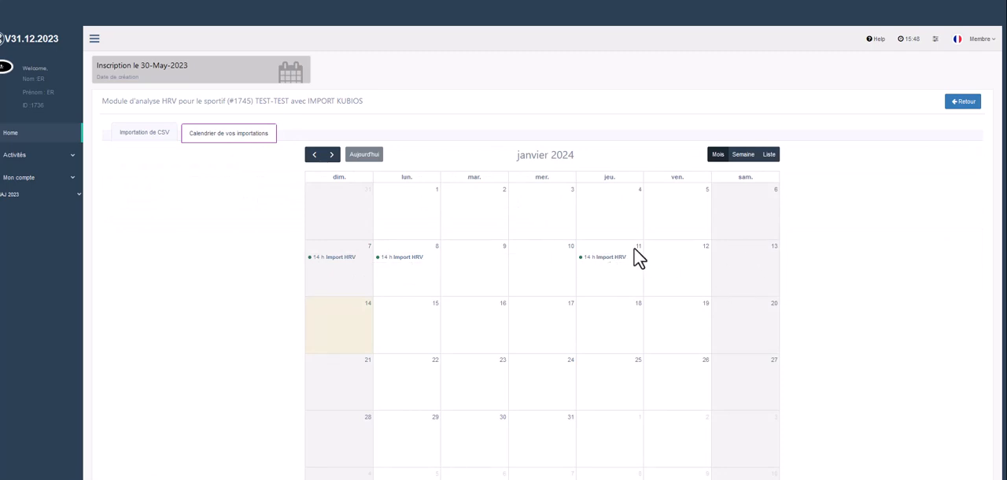
Compare the list and week views of the January 2024 import calendar, finishing on the list view.
{"action": "left_click", "coordinate": [770, 155]}
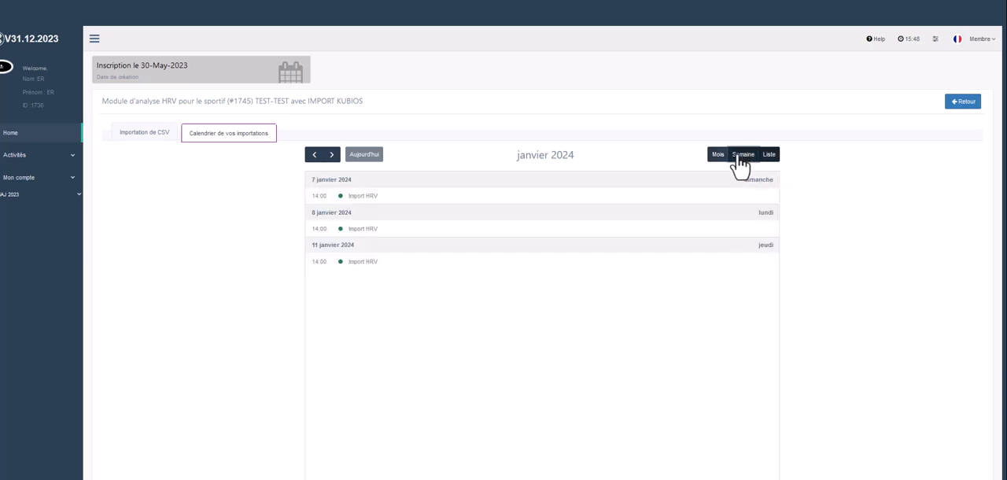
{"action": "left_click", "coordinate": [741, 155]}
{"action": "left_click", "coordinate": [769, 155]}
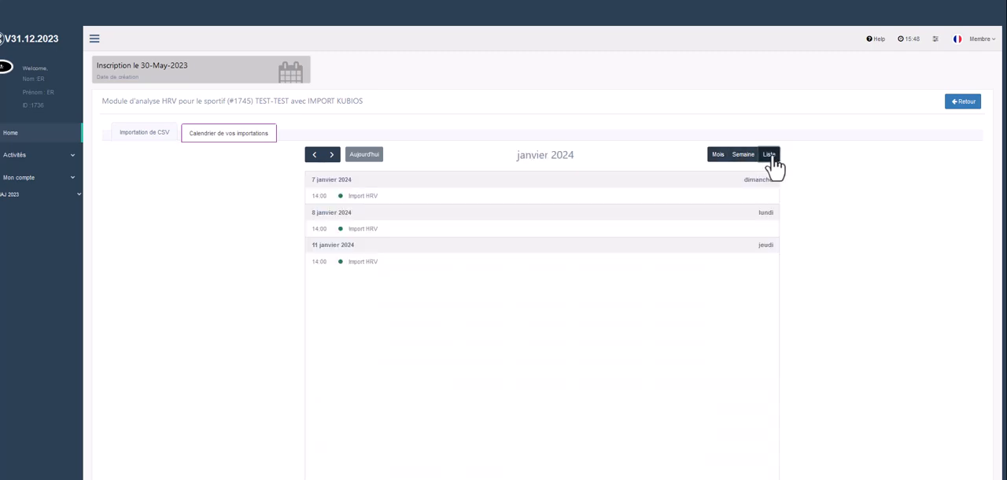